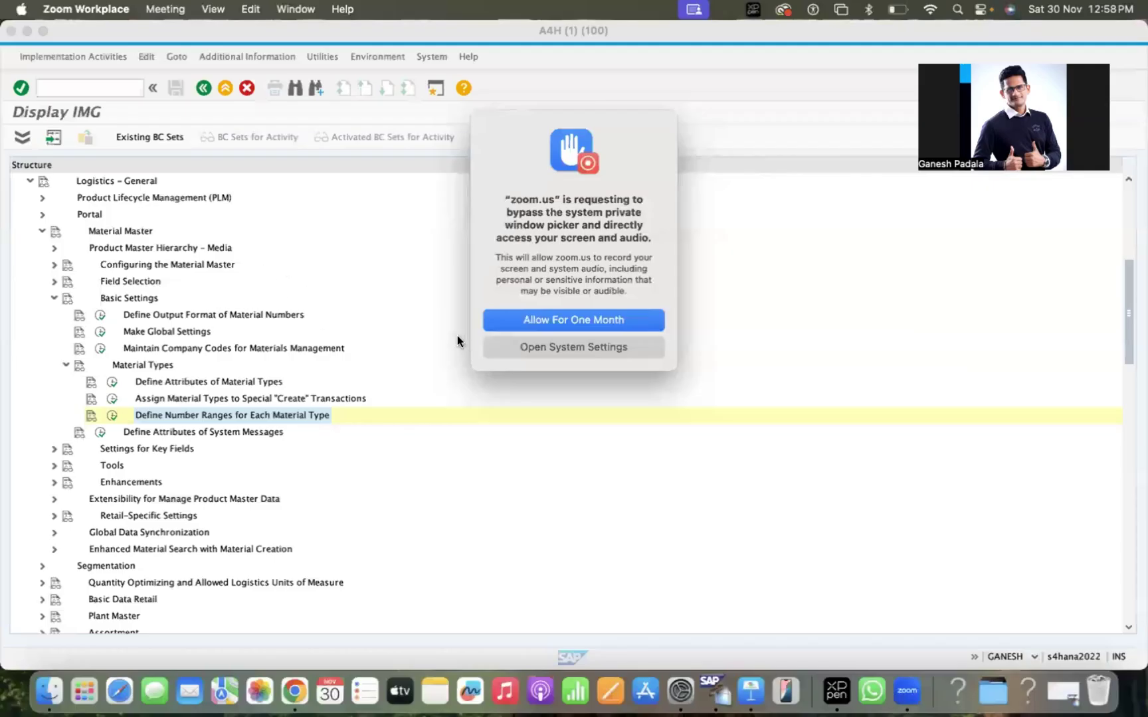
Step: Allow the Zoom recording for one month and return to the top of the Display IMG tree
left_click(572, 322)
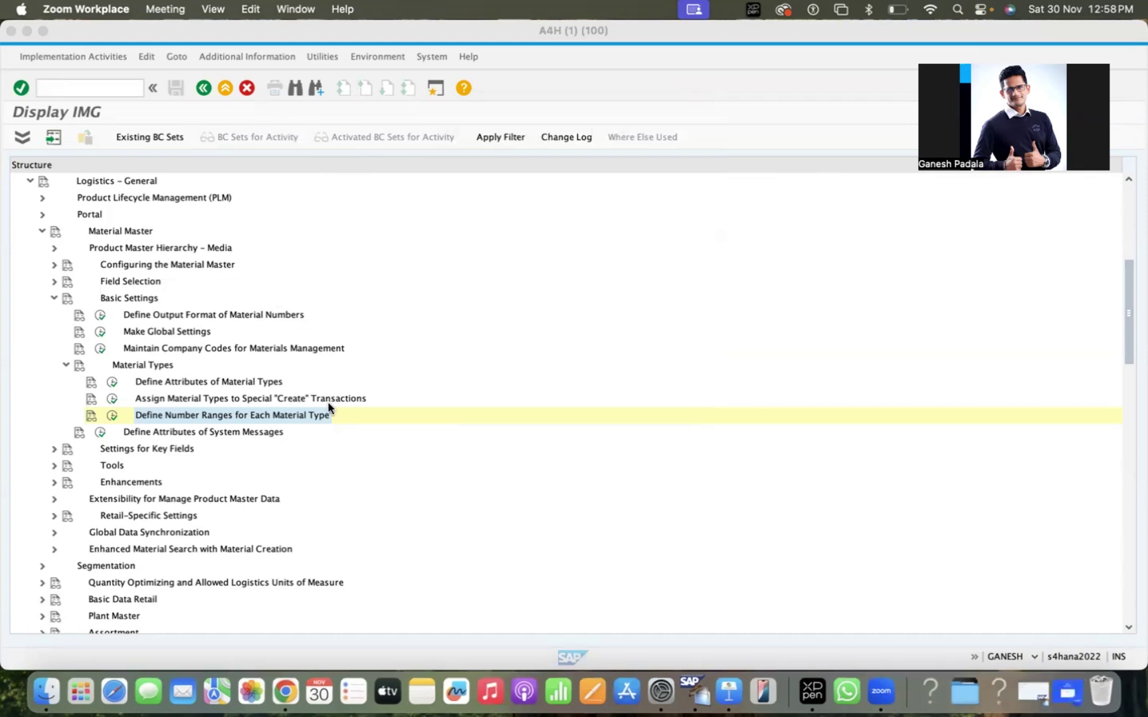
scroll(223, 303, "down", 5)
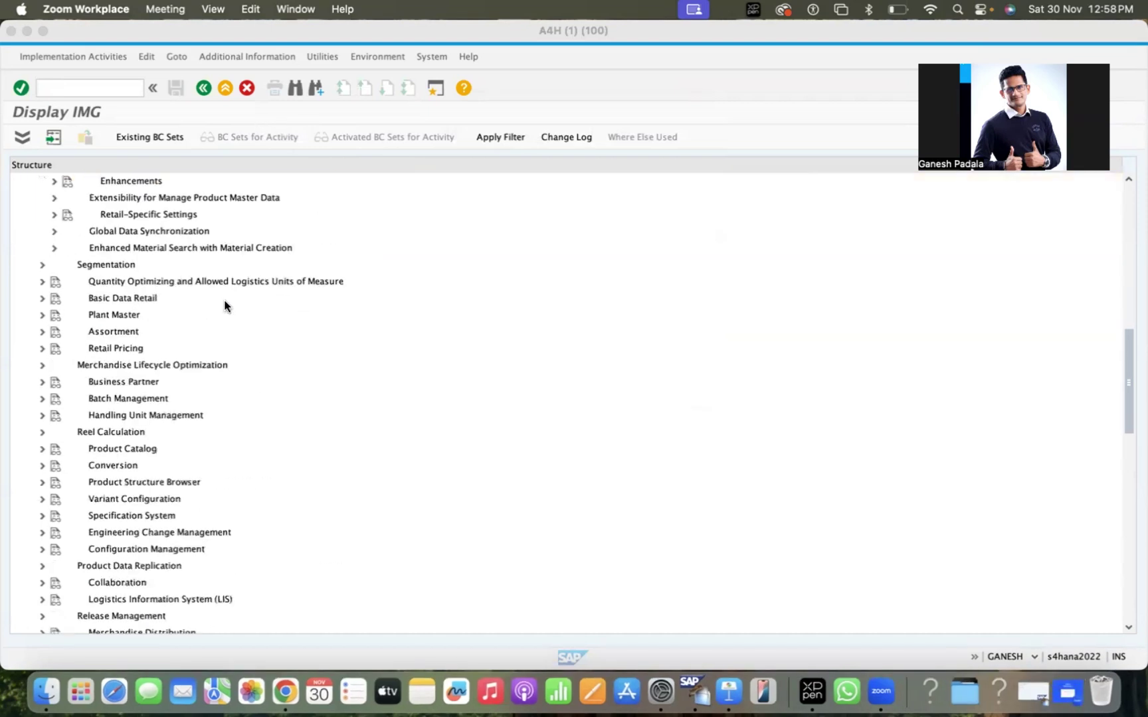
scroll(225, 305, "up", 10)
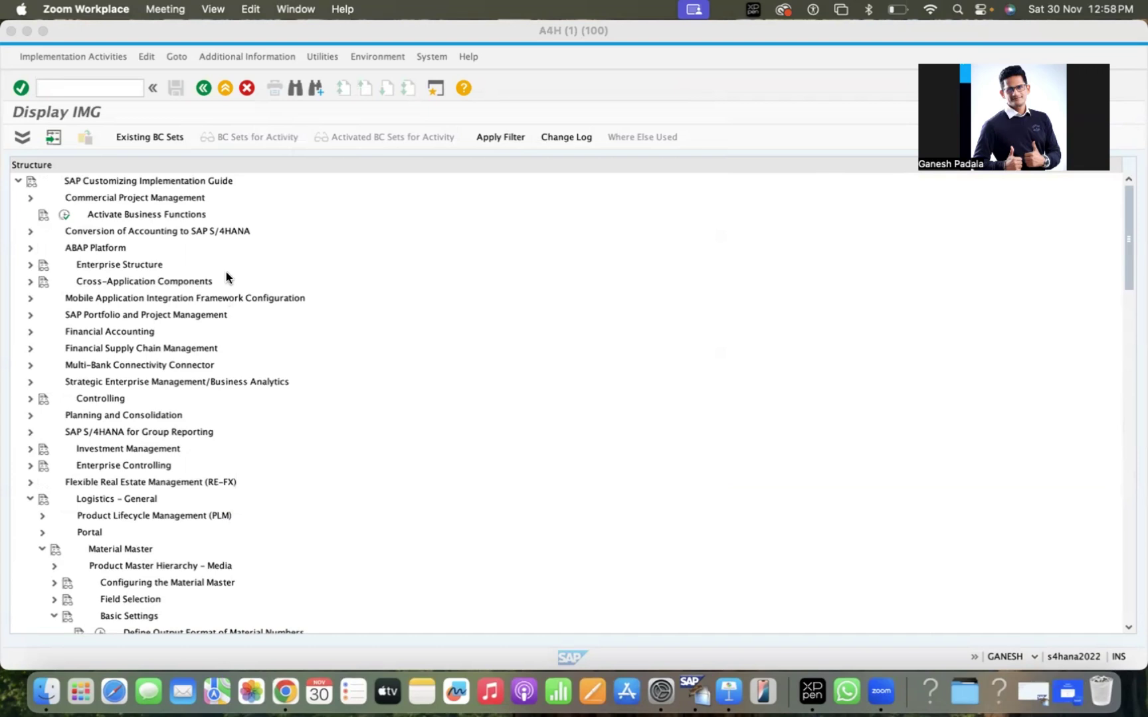
Step: Expand Enterprise Structure > Definition > Financial Accounting to list Define company and Define Profit Center
left_click(30, 263)
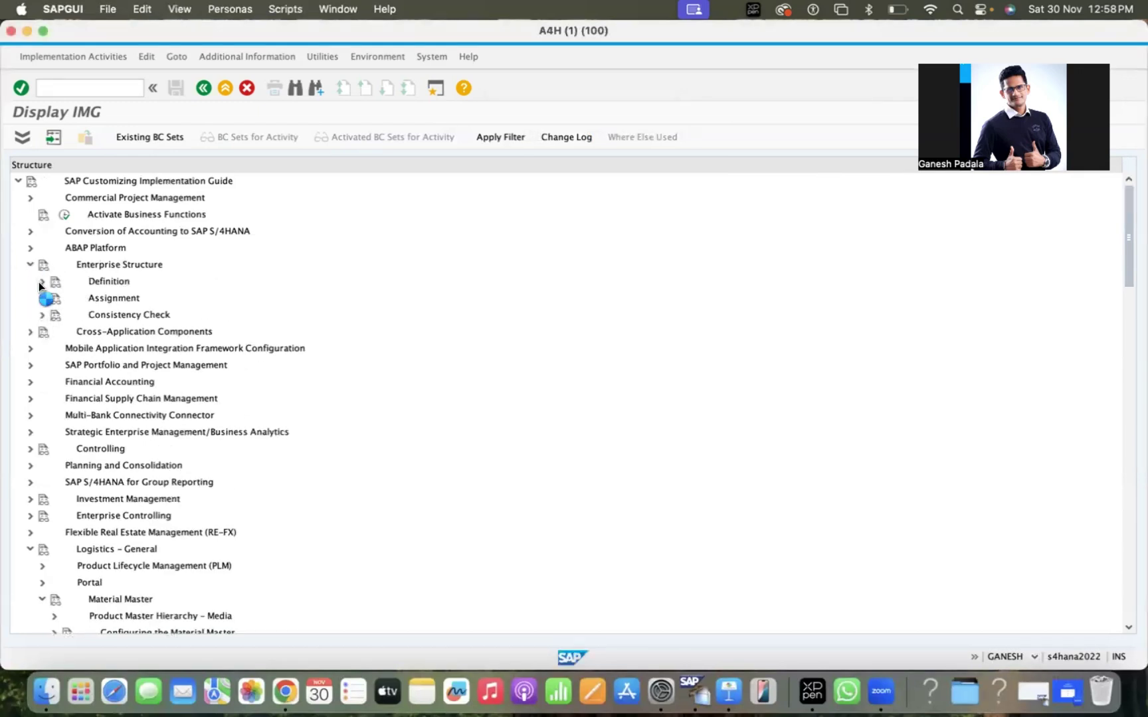
left_click(42, 279)
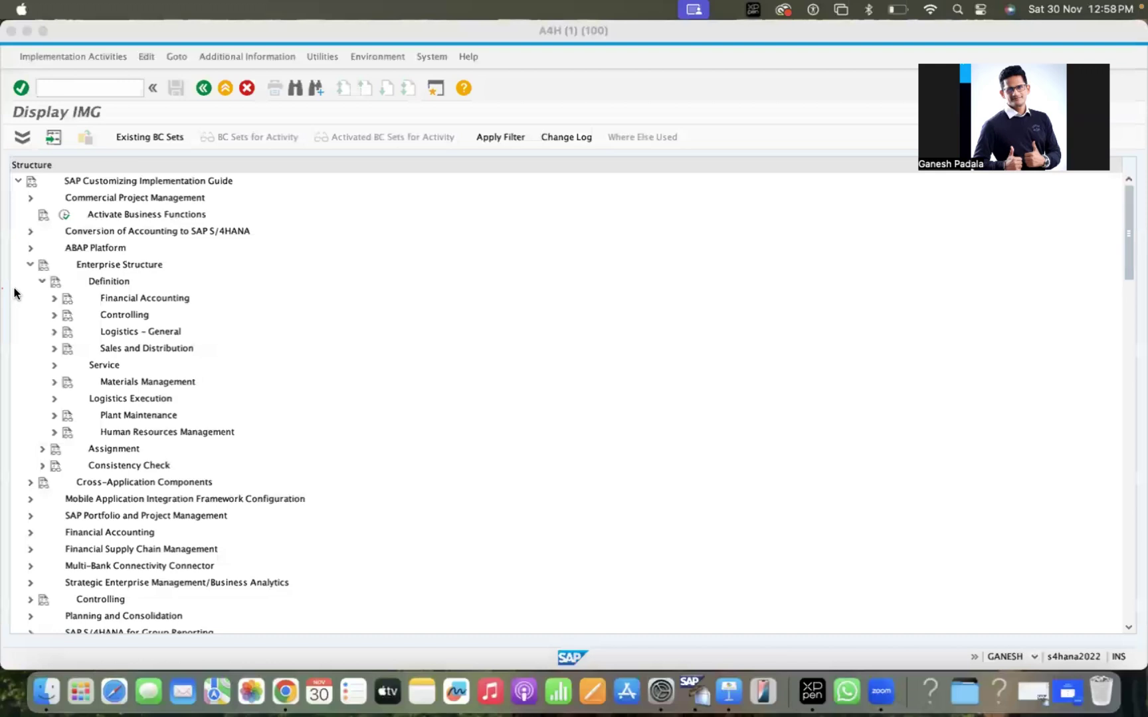
left_click(50, 285)
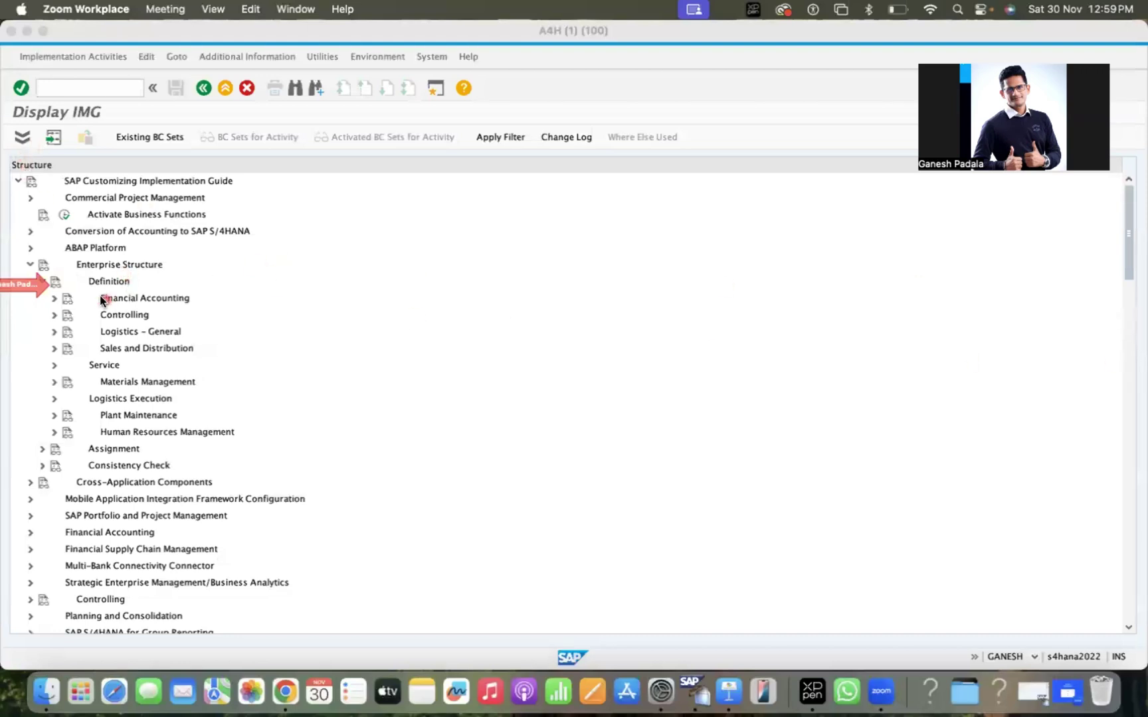
left_click(55, 298)
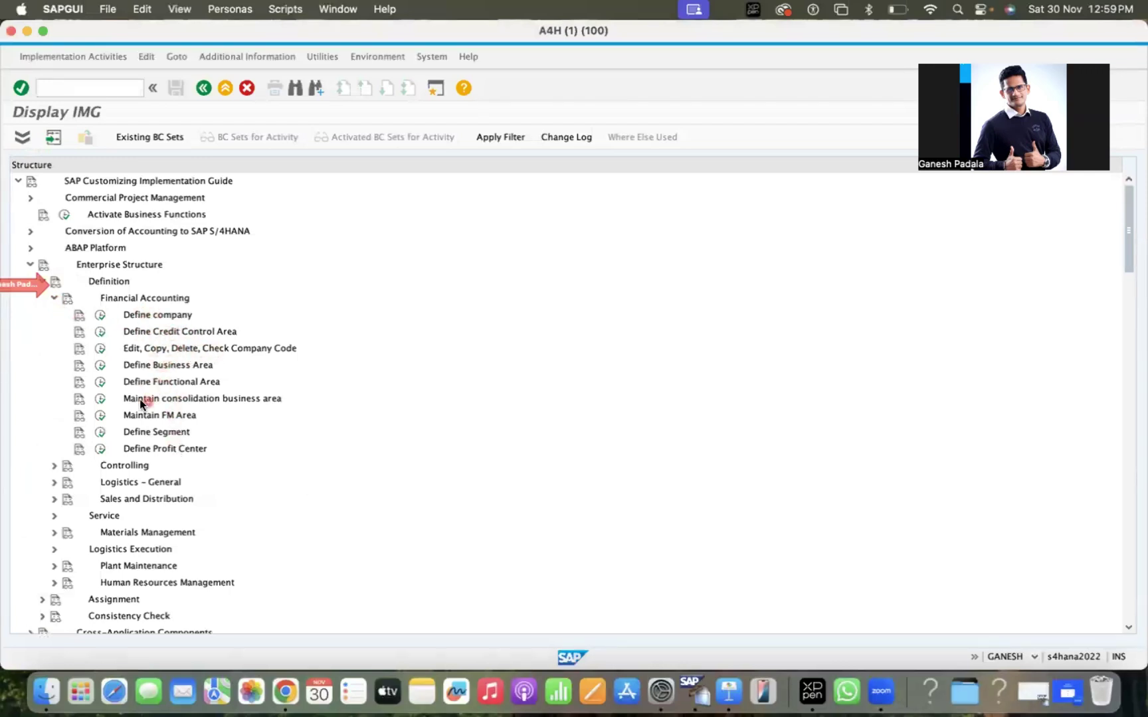
Step: Browse the Controlling and Logistics – General definitions, picking out Define Plant, then collapse them
left_click(55, 299)
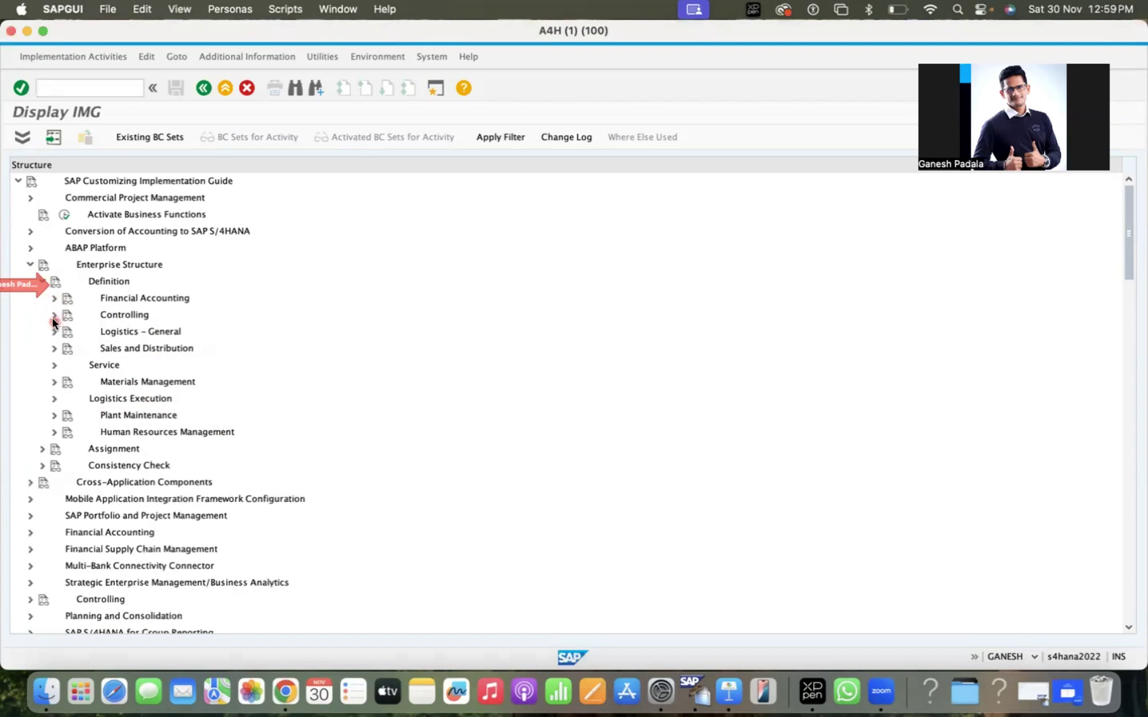
left_click(56, 316)
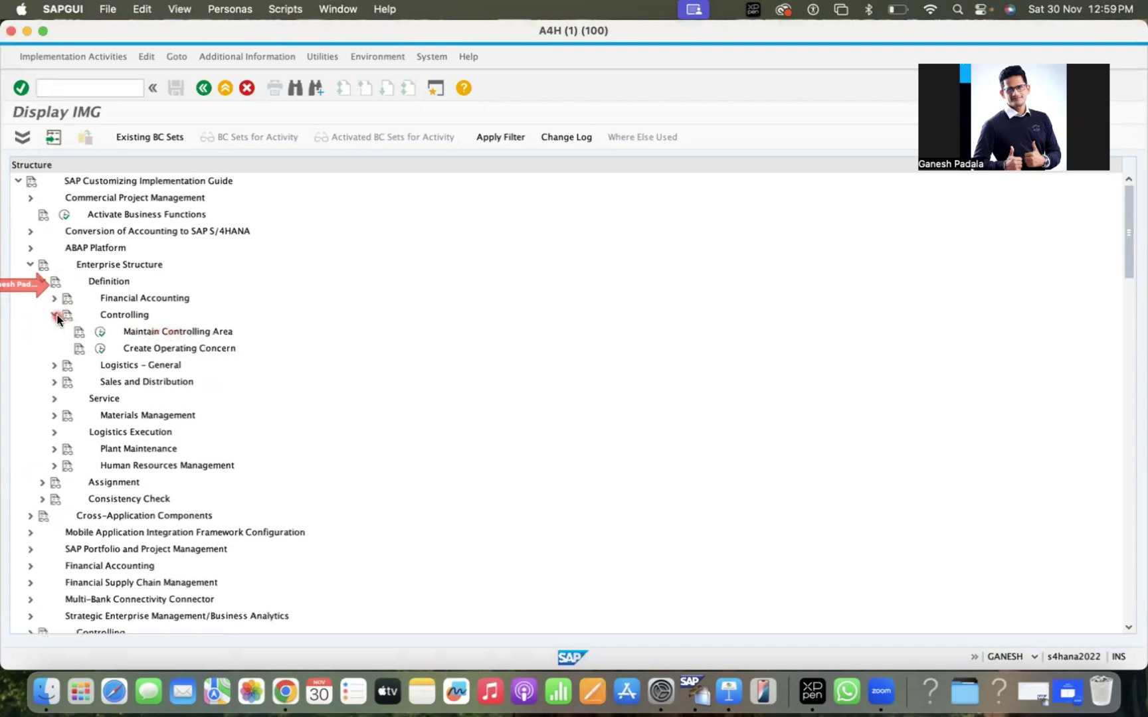
left_click(55, 315)
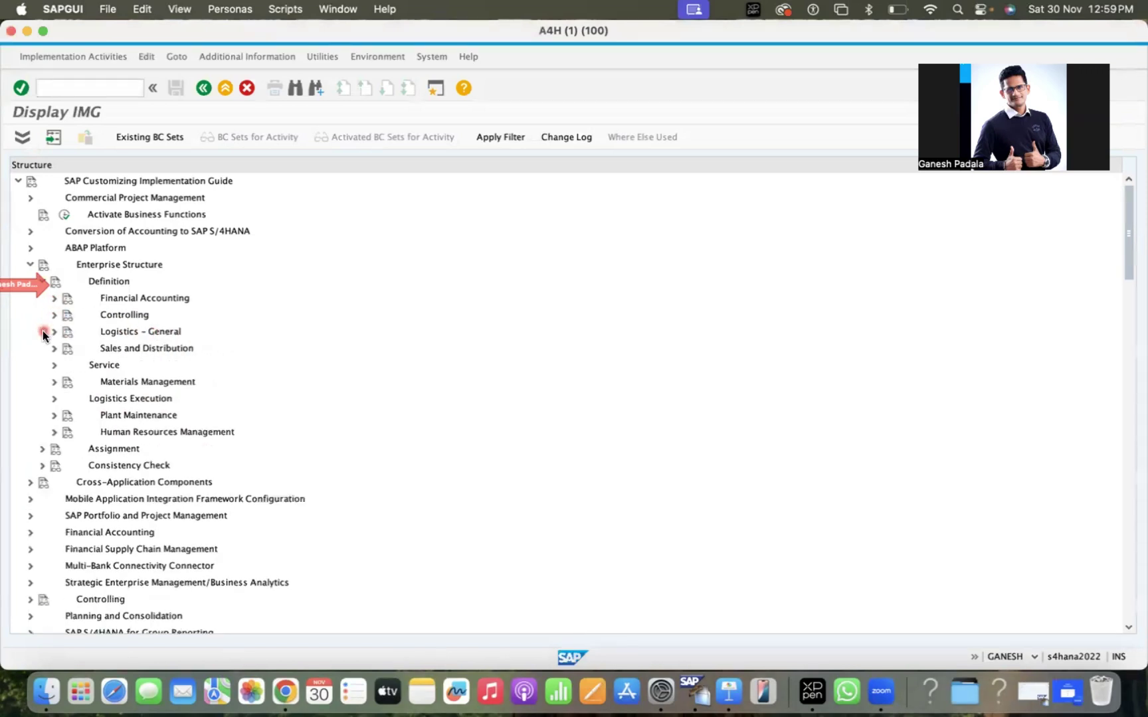
left_click(54, 332)
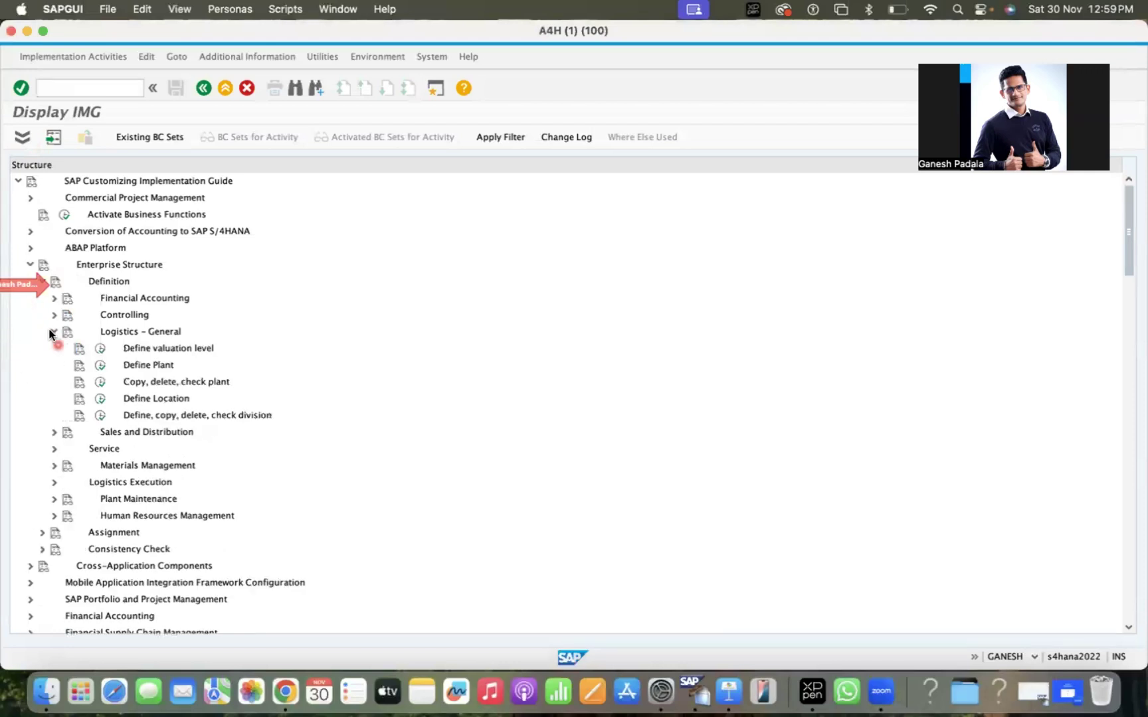
left_click(127, 364)
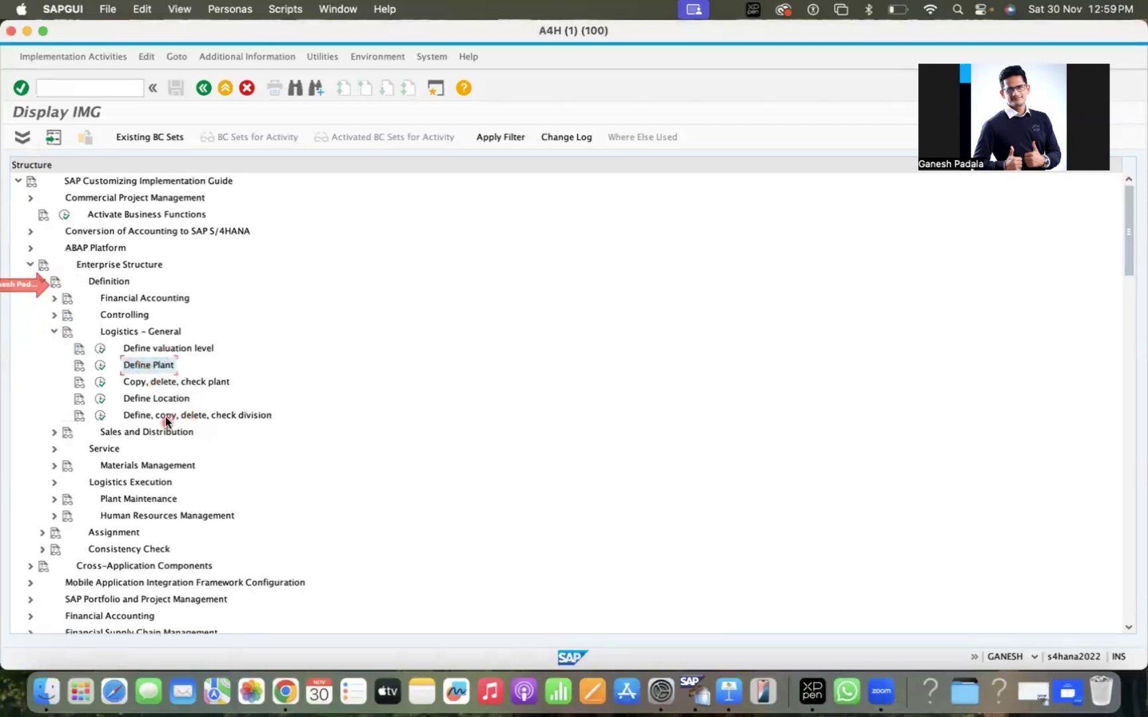
left_click(52, 332)
Step: Browse Sales and Distribution, then open Maintain storage location under Materials Management
left_click(52, 349)
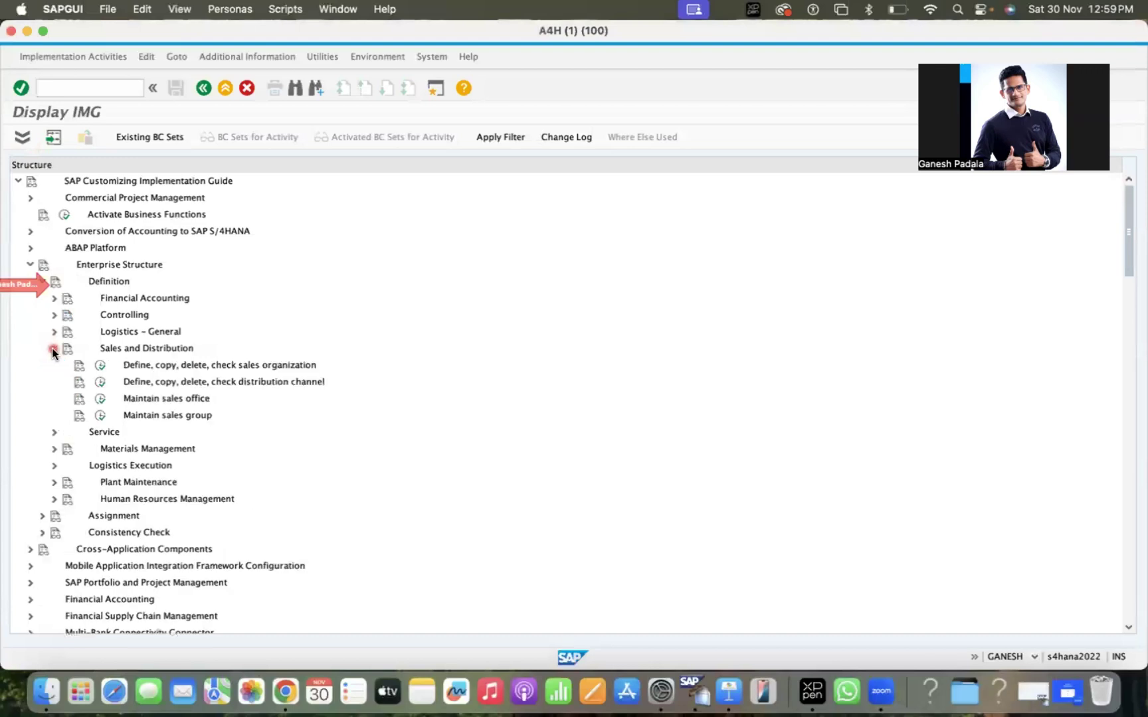
left_click(179, 368)
left_click(53, 348)
left_click(53, 383)
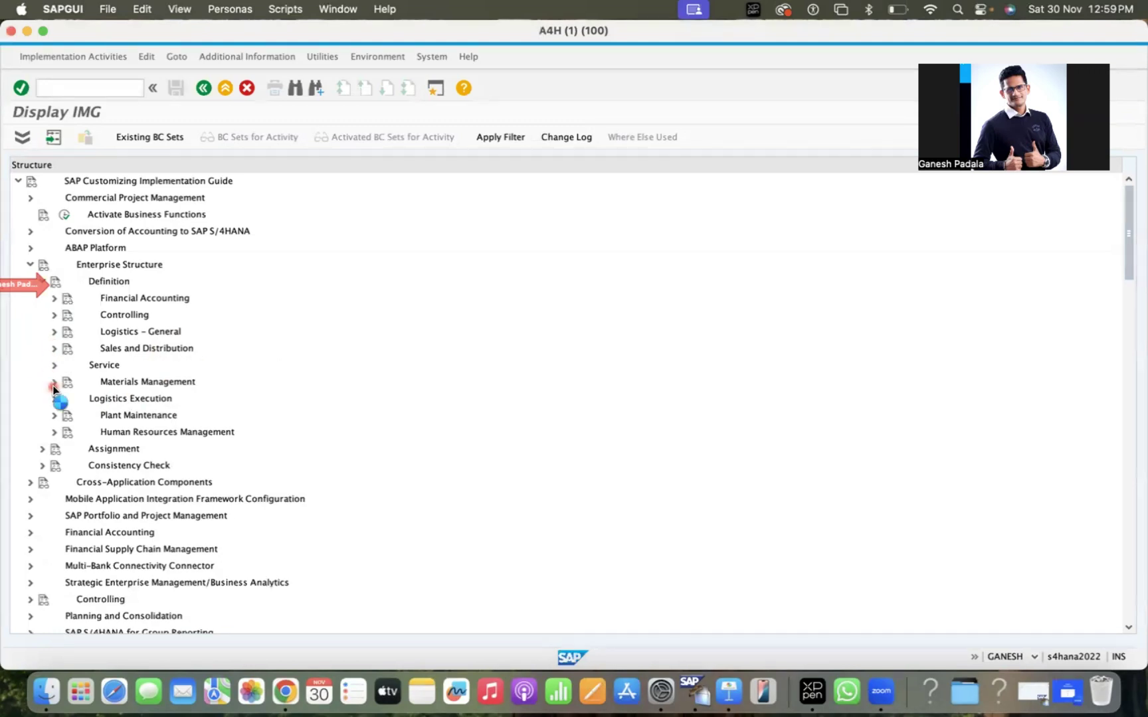
left_click(163, 416)
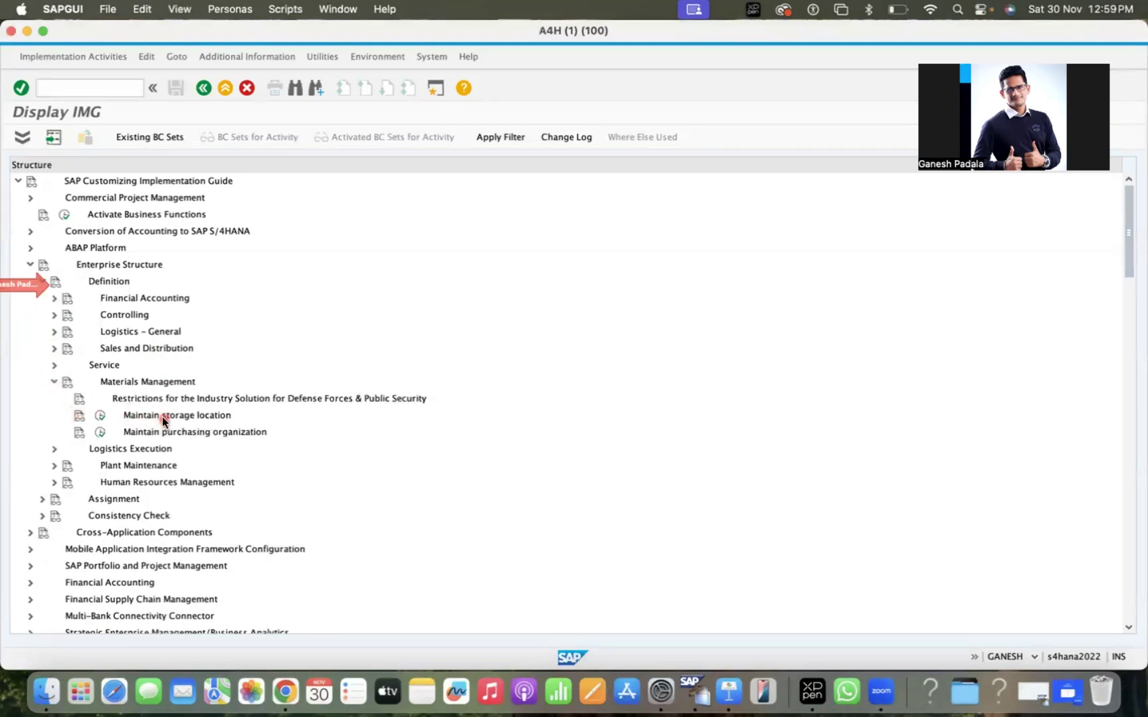
left_click(102, 415)
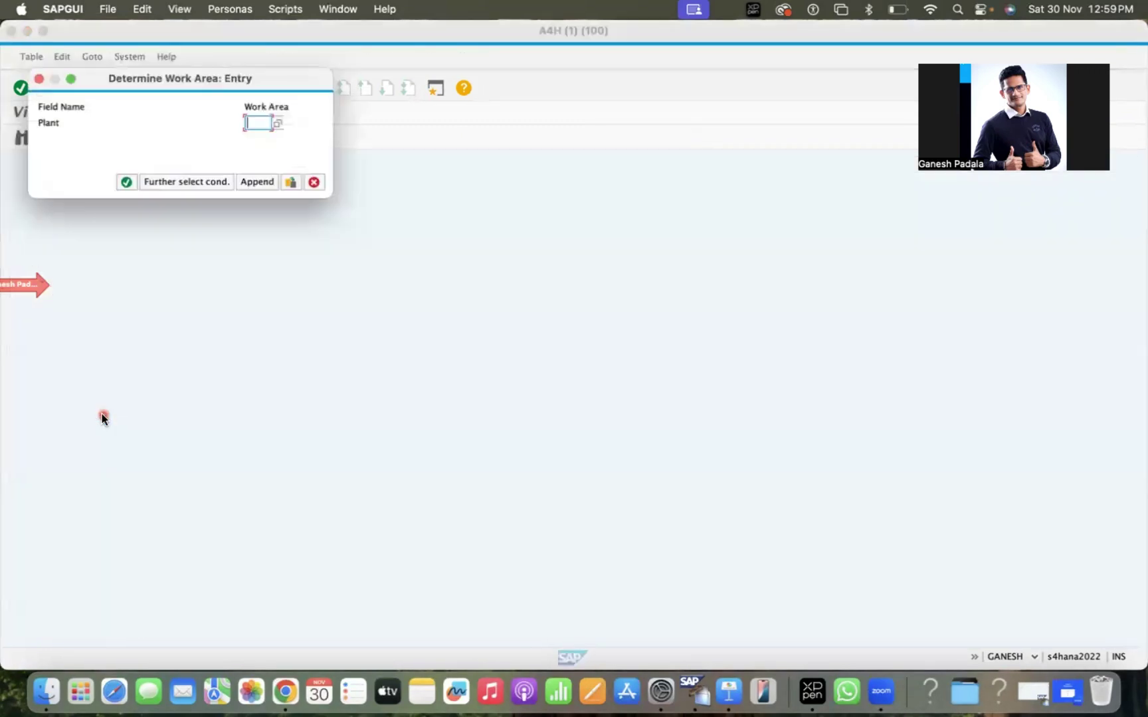
type("1010")
key("Return")
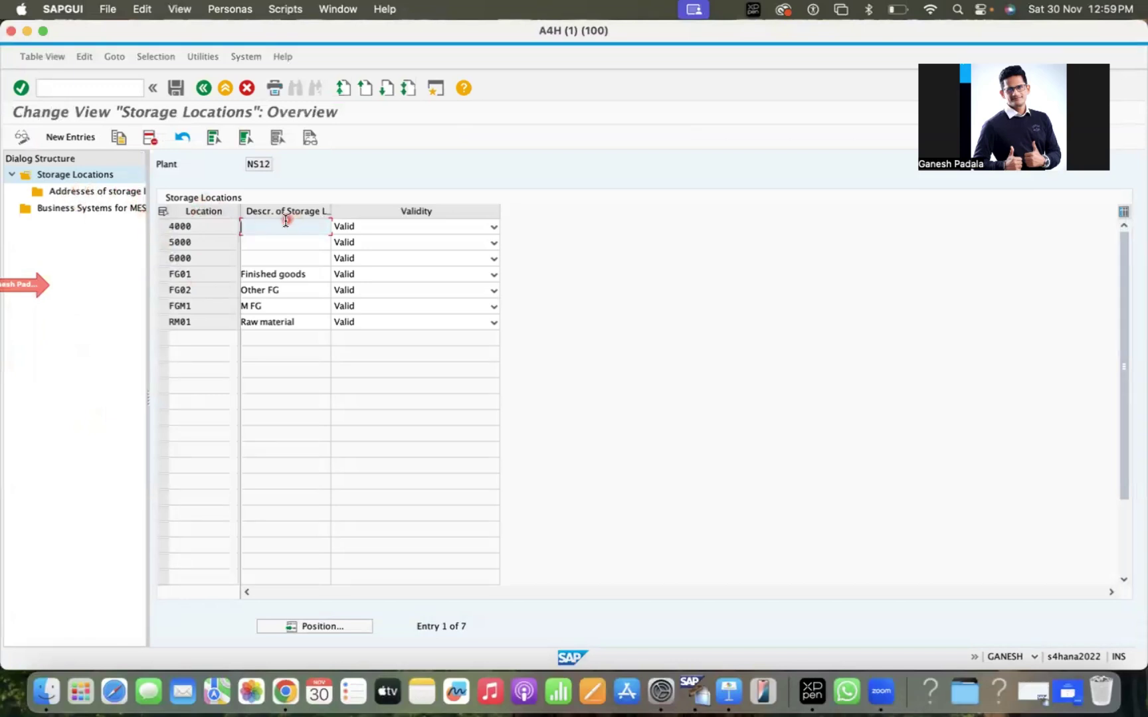
left_click(362, 228)
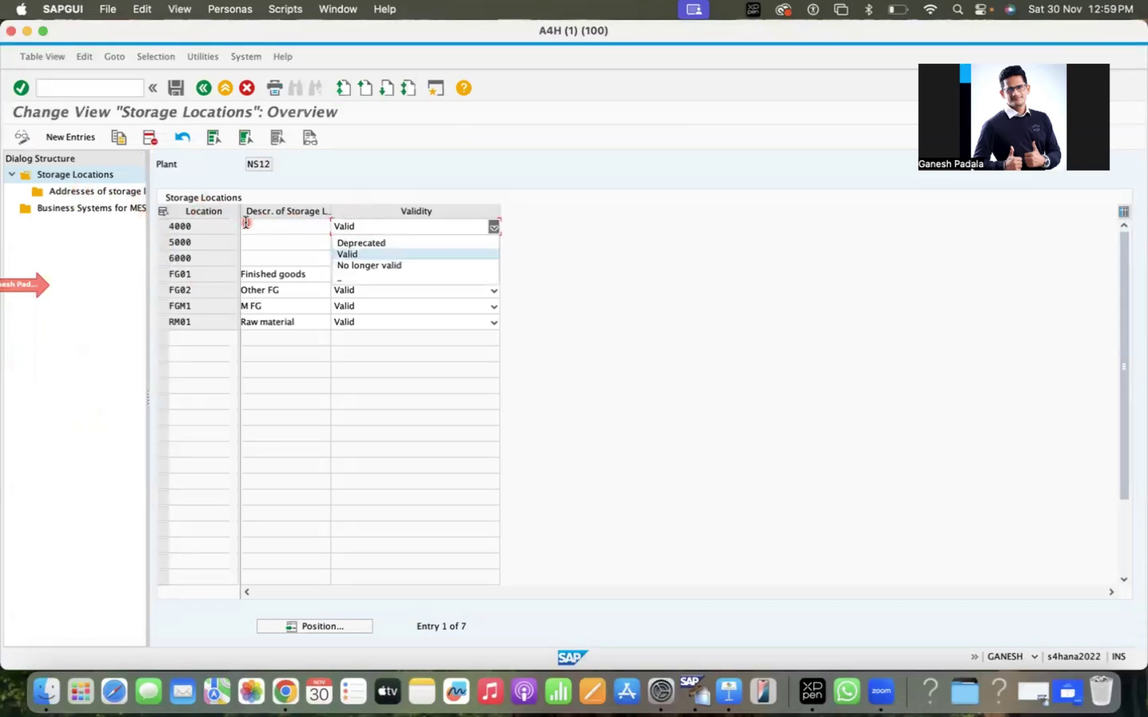
left_click(216, 226)
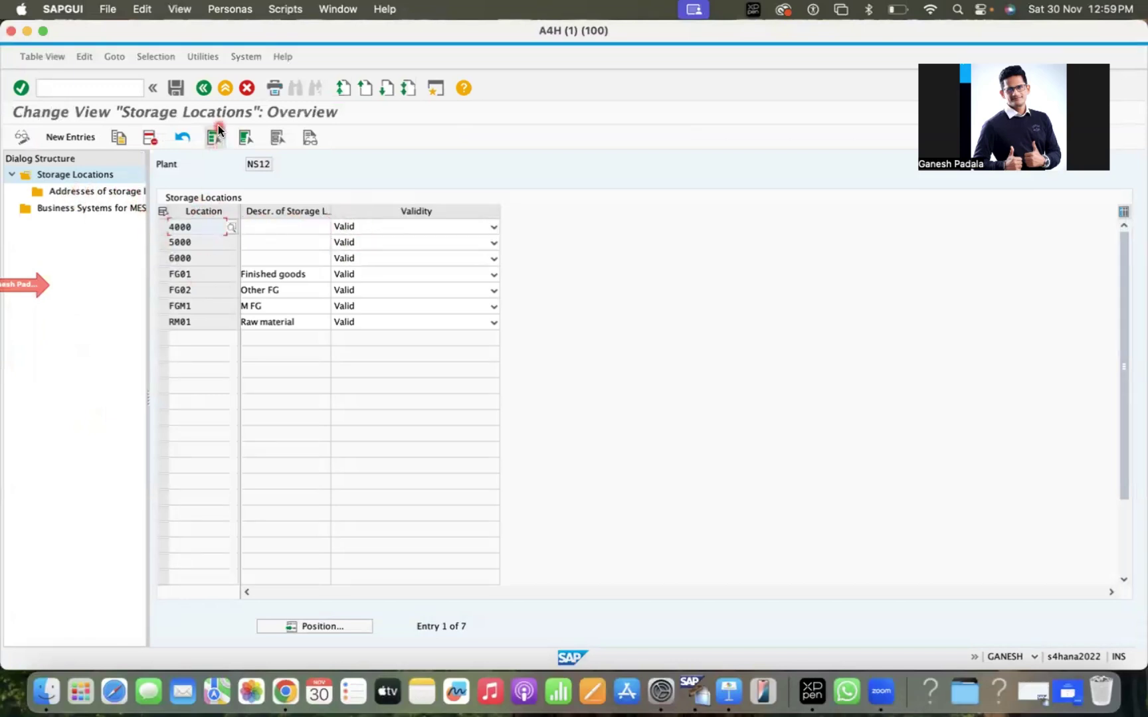
Step: Back in the IMG tree, select Maintain purchasing organization and browse the Logistics Execution definitions
left_click(200, 93)
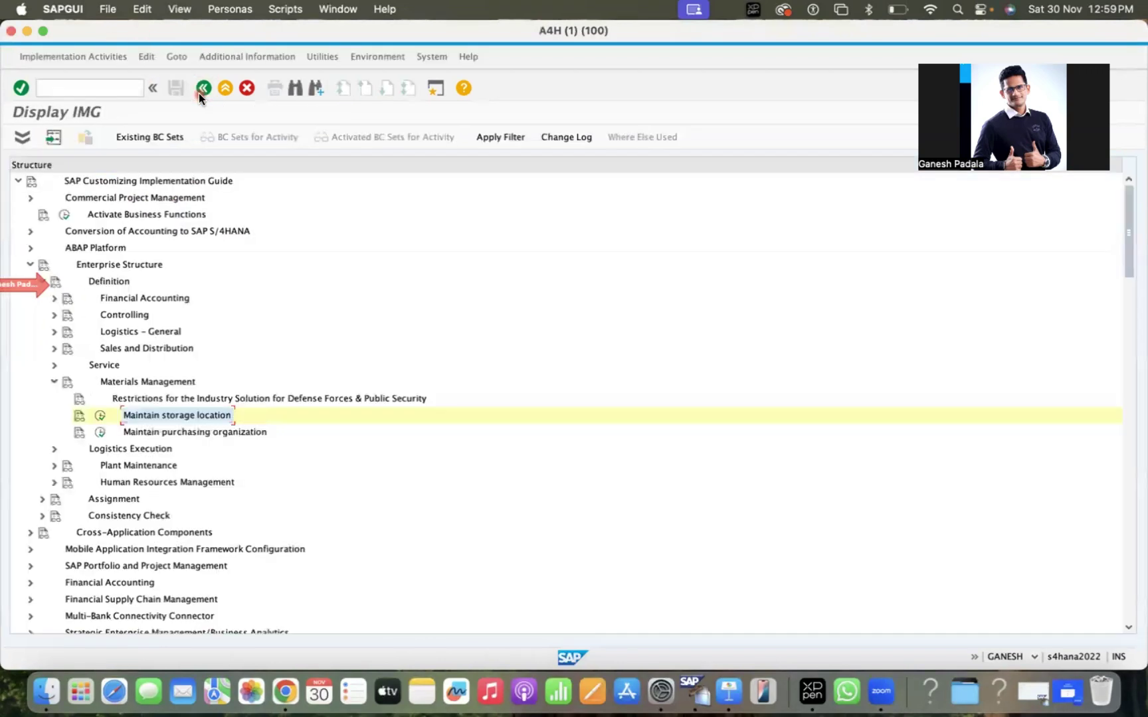
left_click(155, 431)
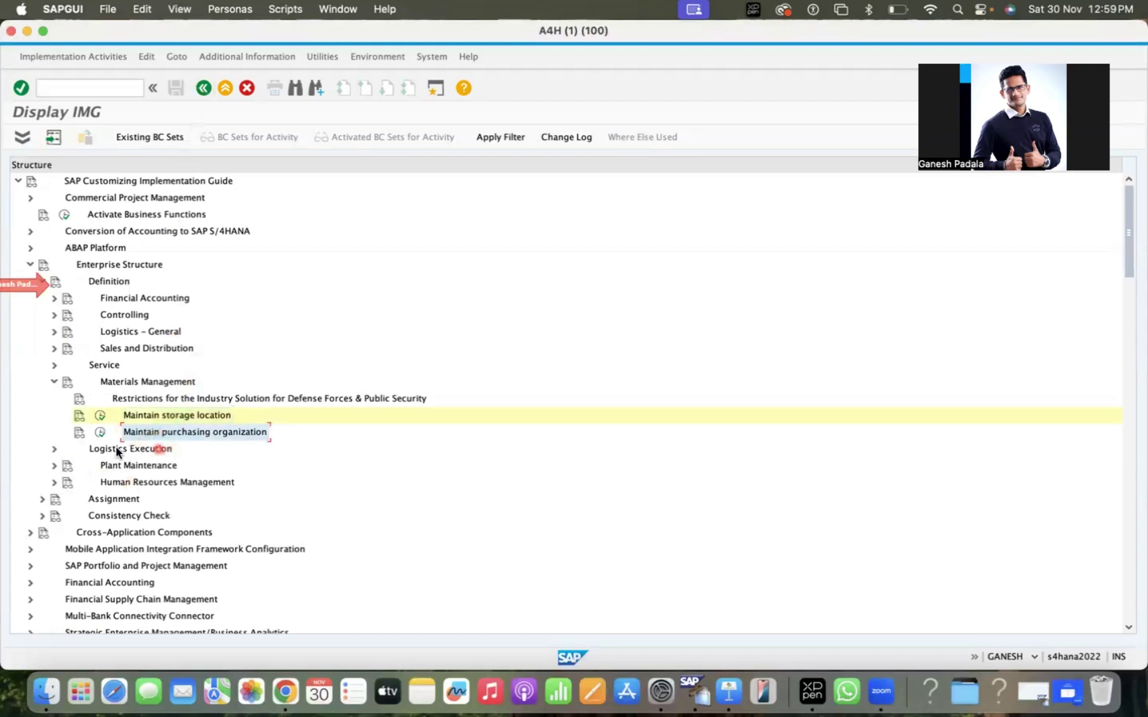
left_click(54, 449)
scroll(199, 465, "down", 1)
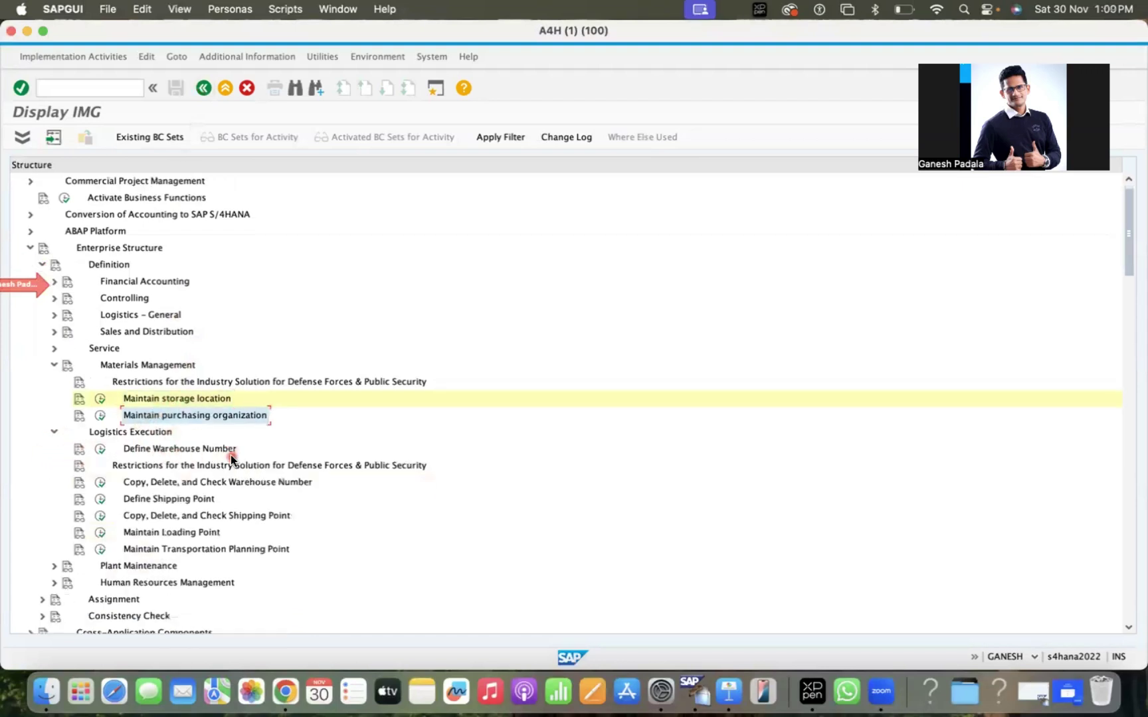
scroll(230, 456, "down", 5)
scroll(179, 273, "up", 3)
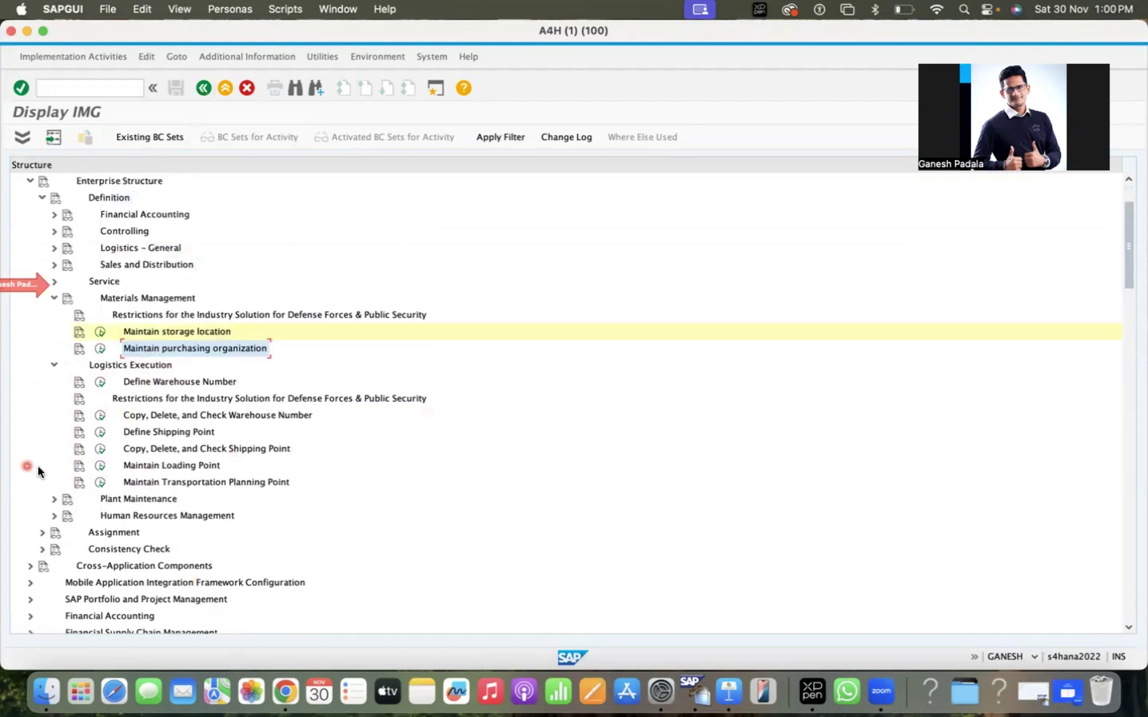
scroll(142, 453, "up", 2)
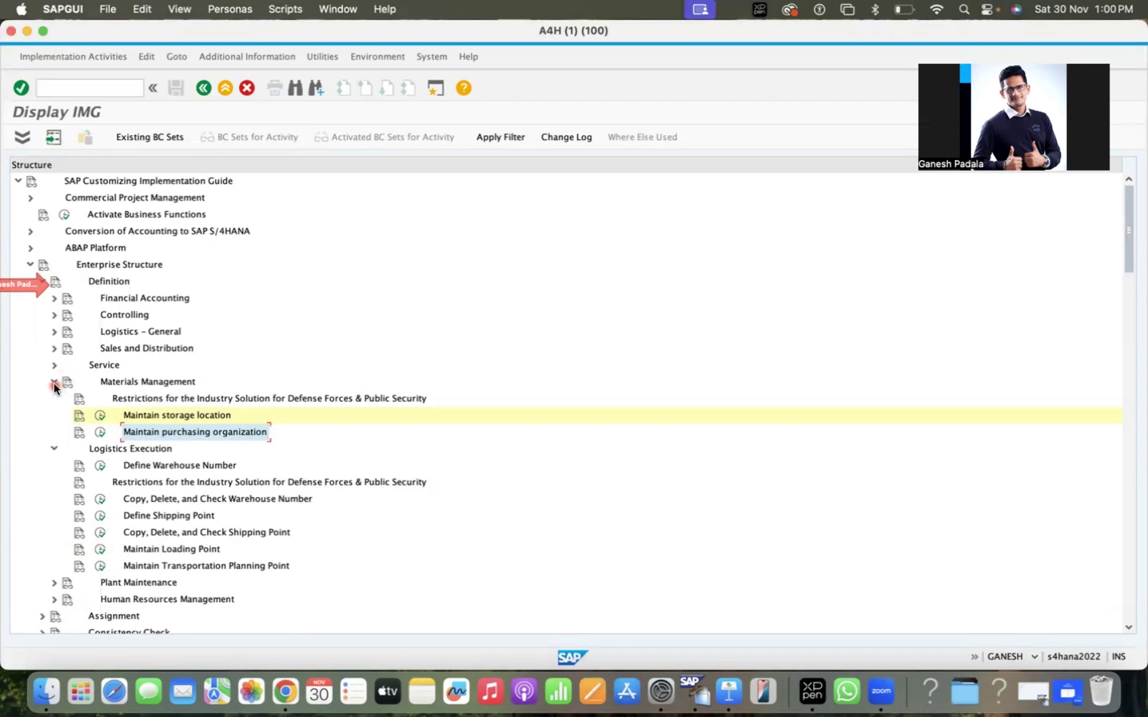
Step: Collapse Materials Management and Logistics Execution, revealing Define Enterprise Service Organization under Service
left_click(55, 382)
left_click(55, 400)
left_click(55, 364)
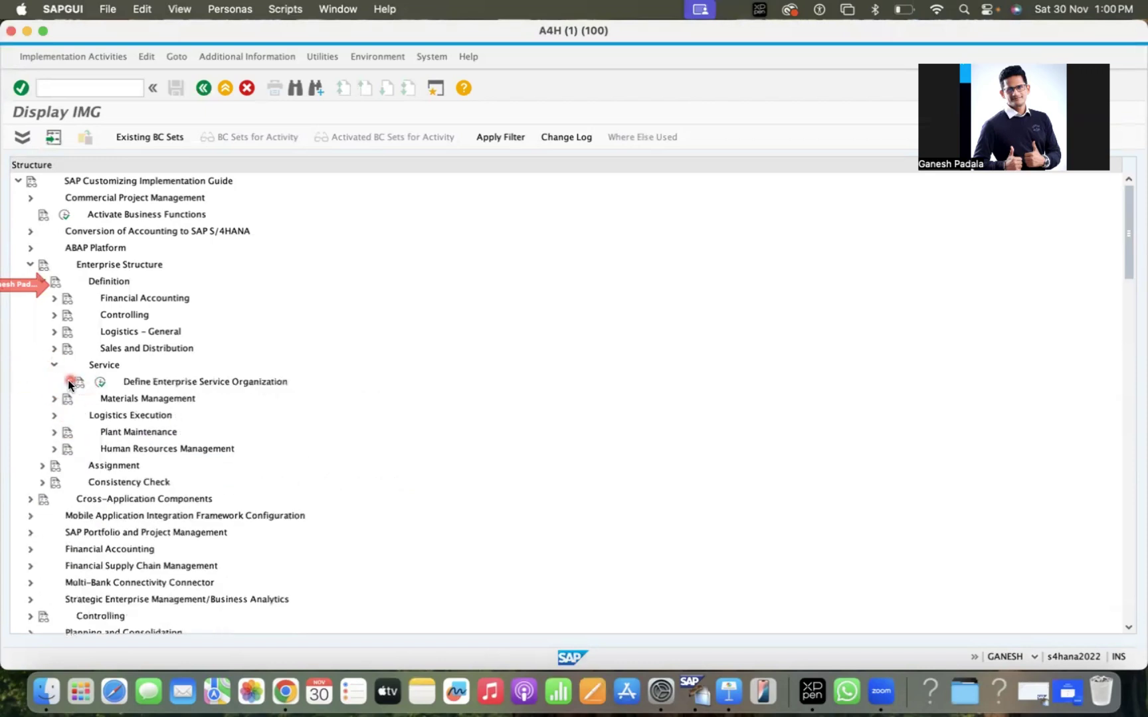
left_click(111, 381)
left_click(101, 383)
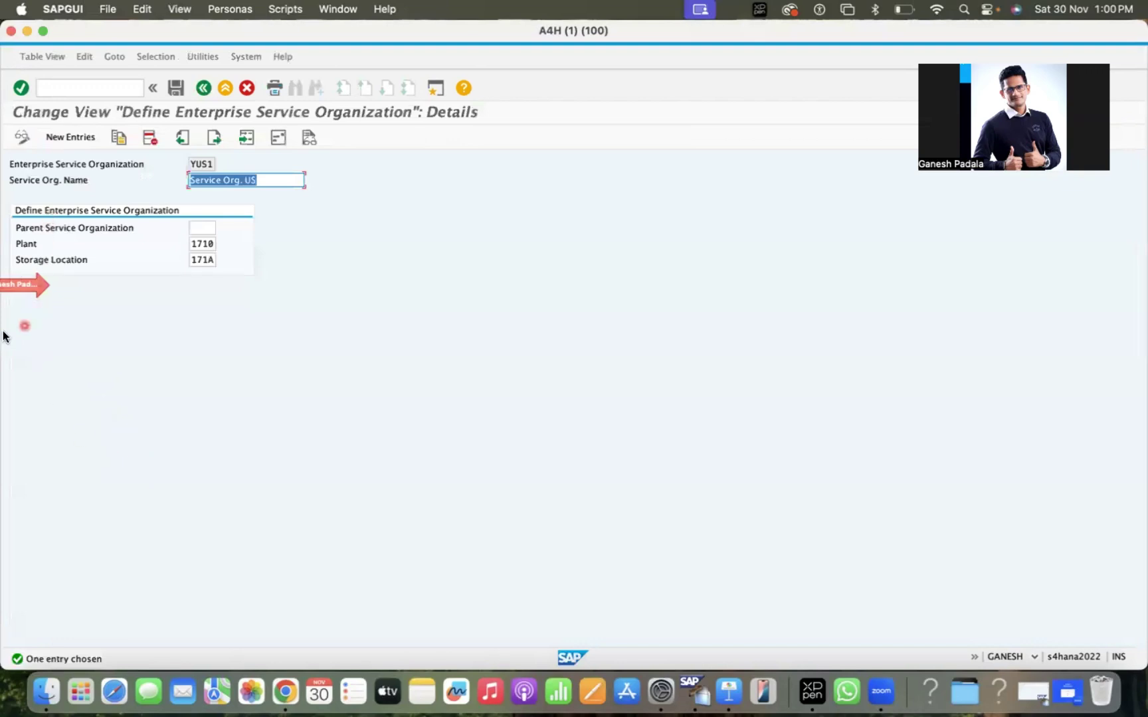
left_click(203, 93)
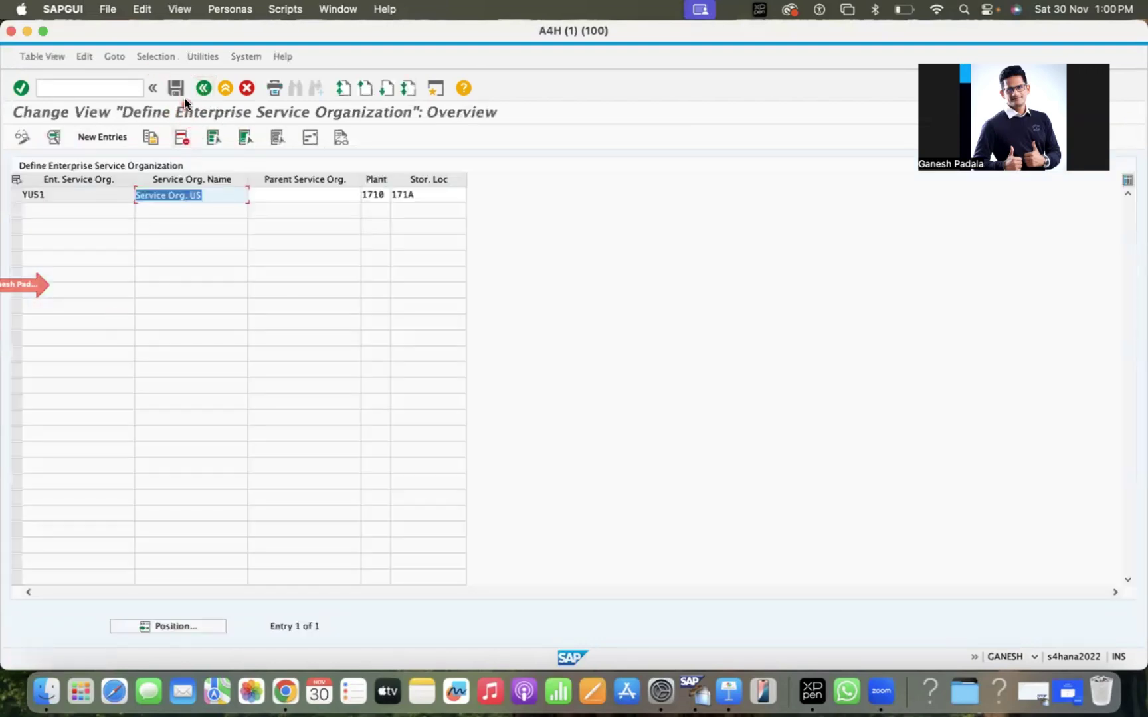
left_click(203, 88)
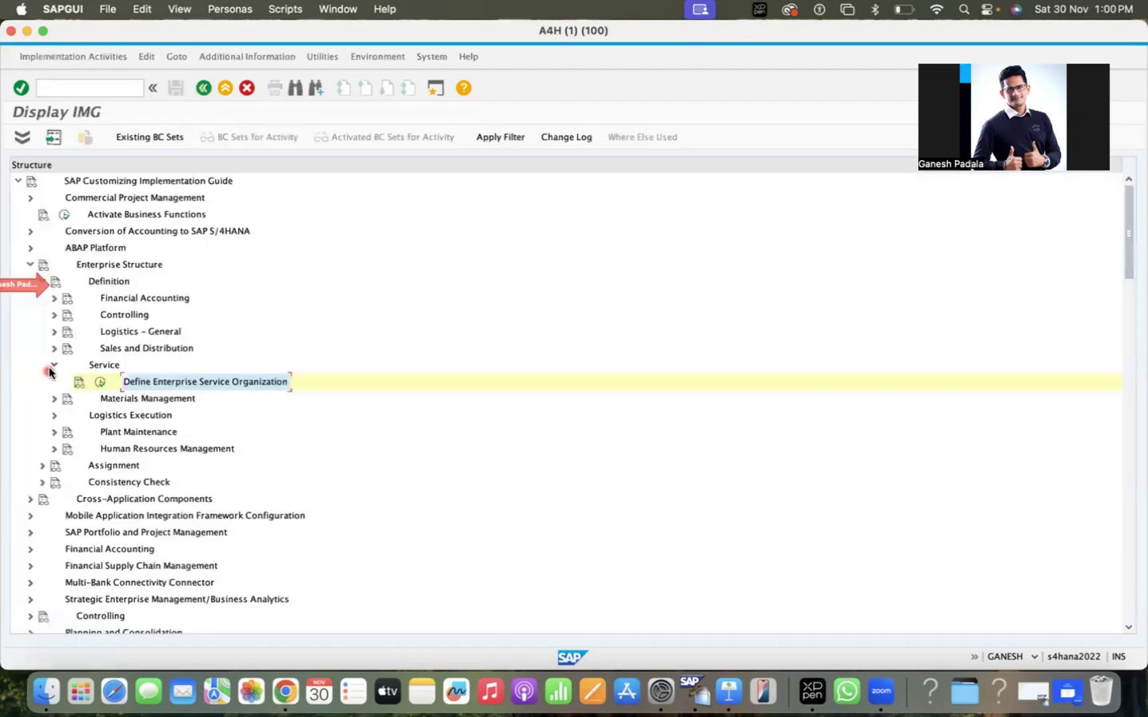
left_click(80, 384)
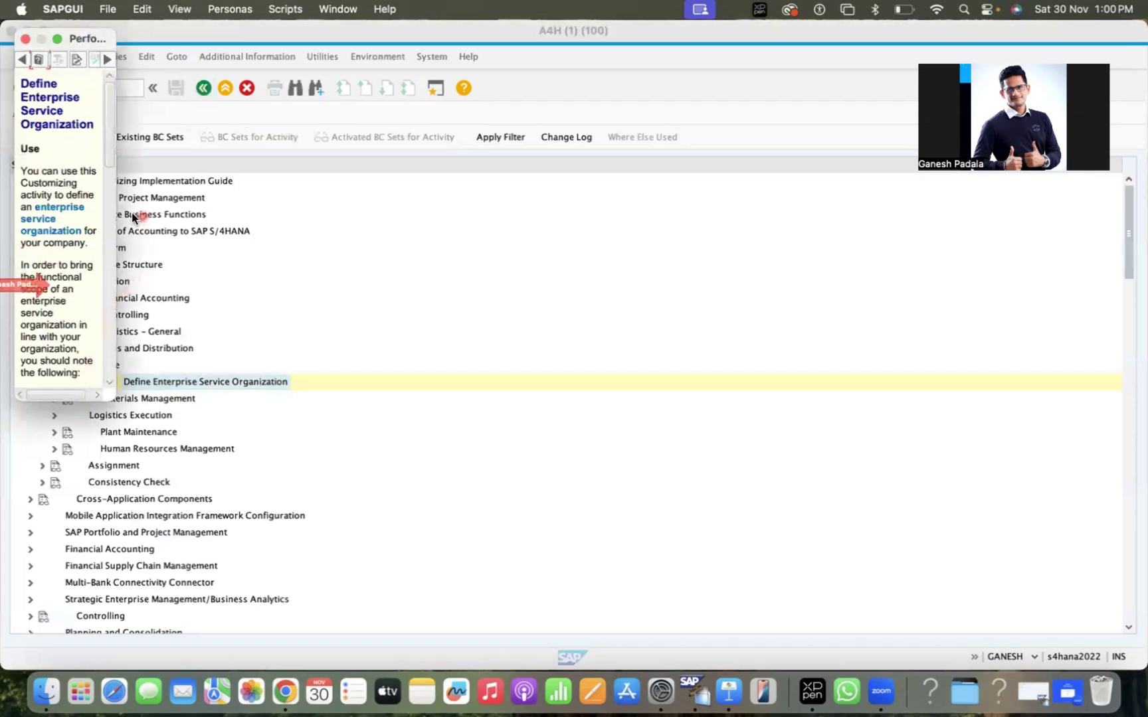
left_click_drag(551, 252, 747, 276)
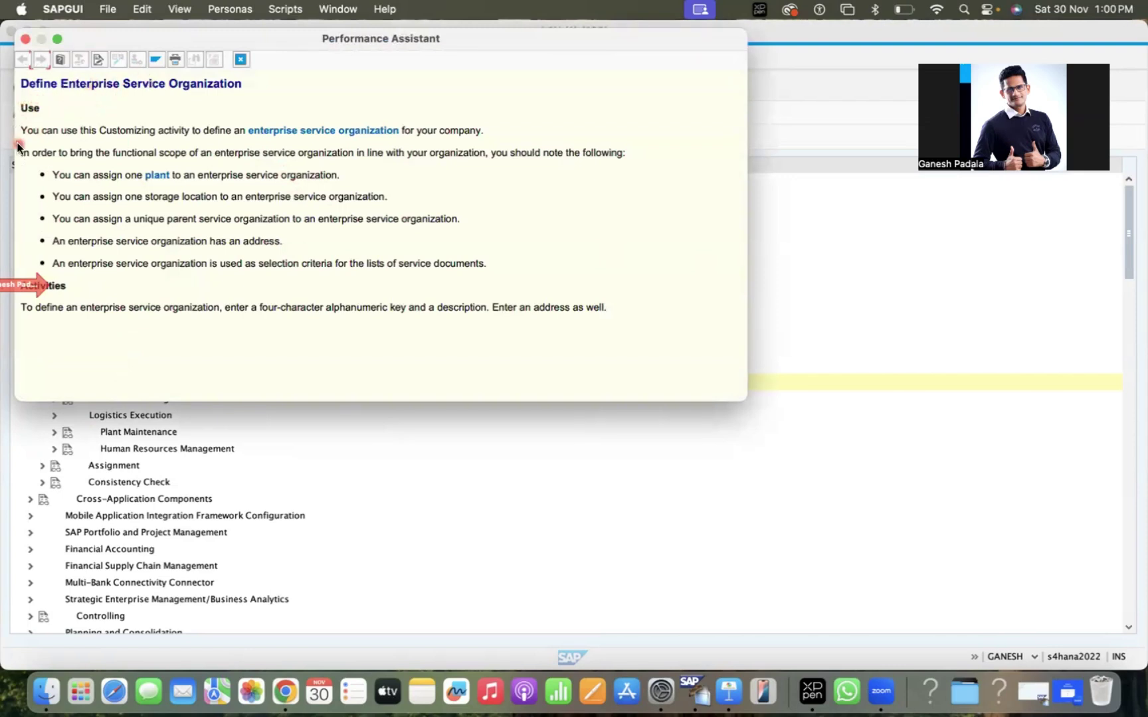
key("Escape")
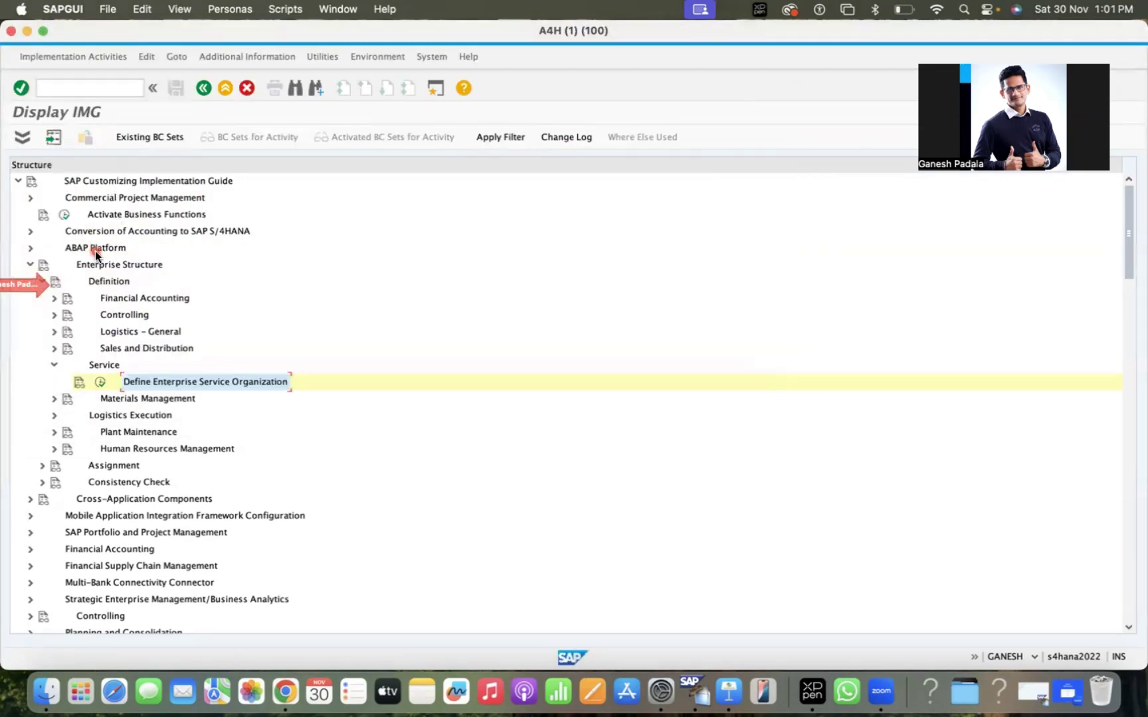